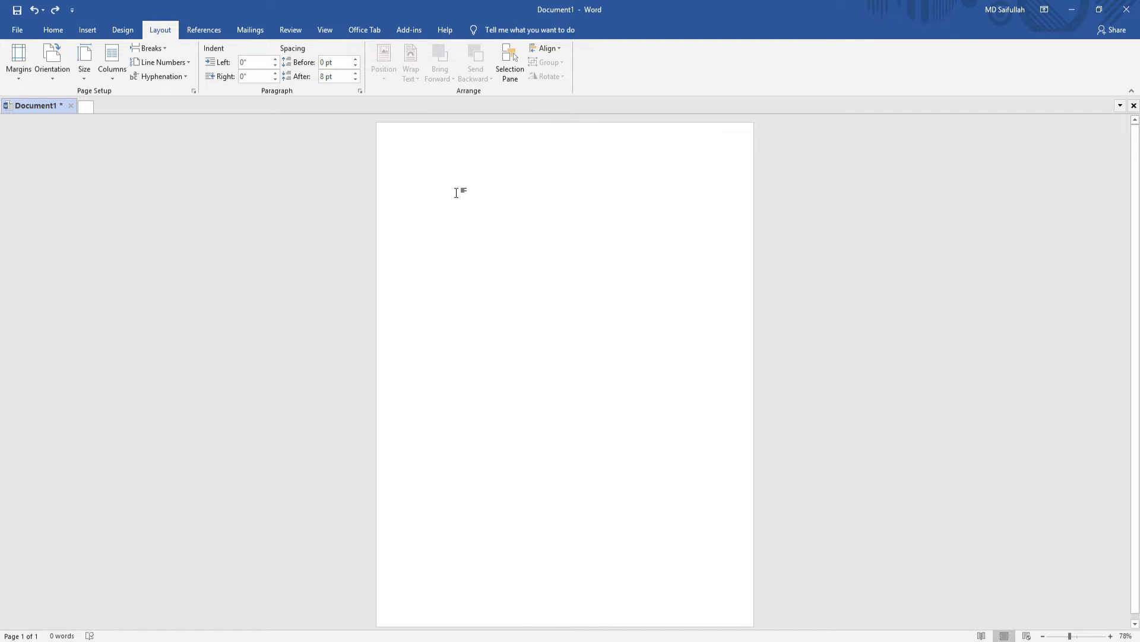
Paste the 91-word Lorem Ipsum paragraph into the blank document.
{"action": "type", "text": "Lorem Ipsum is simply dummy text of the printing and typesetting industry. Lorem Ipsum has been the industry's standard dummy text ever since the 1500s, when an unknown printer took a galley of type and scrambled it to make a type specimen book. It has survived not only five centuries, but also the leap into electronic typesetting, remaining essentially unchanged. It was popularised in the 1960s with the release of Letraset sheets containing Lorem Ipsum passages, and more recently with desktop publishing software like Aldus PageMaker including versions of Lorem Ipsum."}
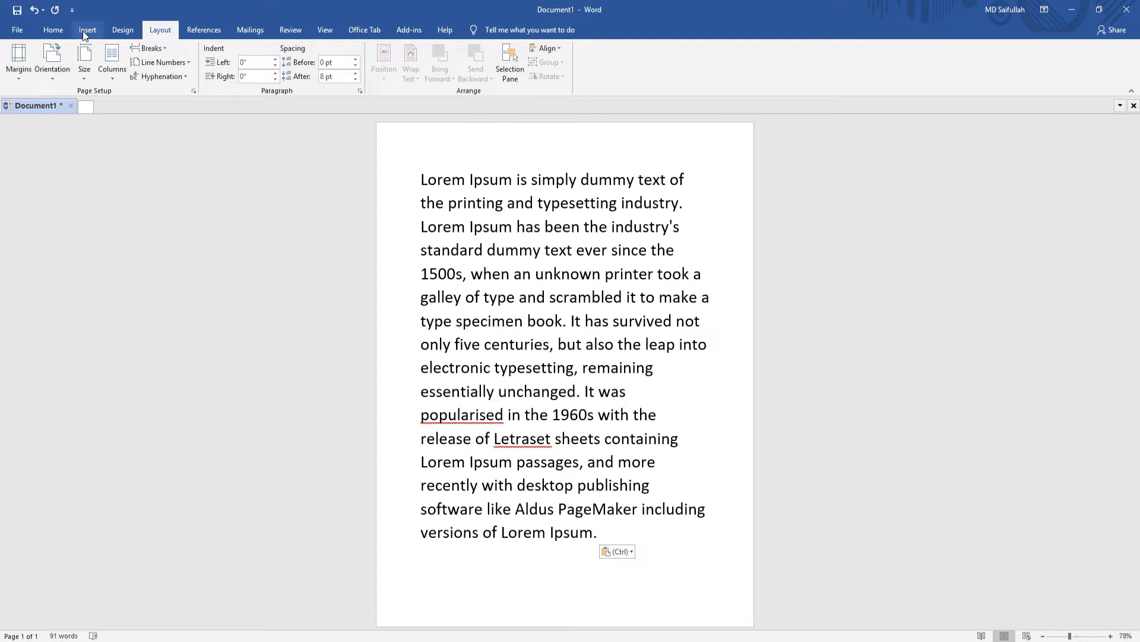
Try the Normal and then the Narrow margin presets on the page.
{"action": "left_click", "coordinate": [20, 79]}
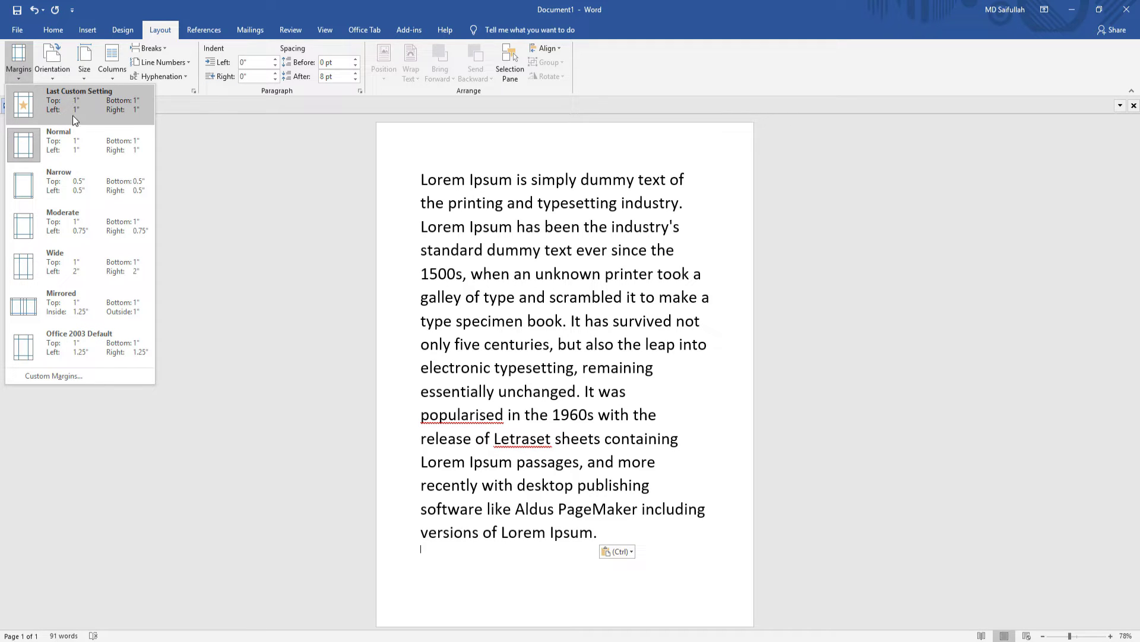
{"action": "left_click", "coordinate": [69, 108]}
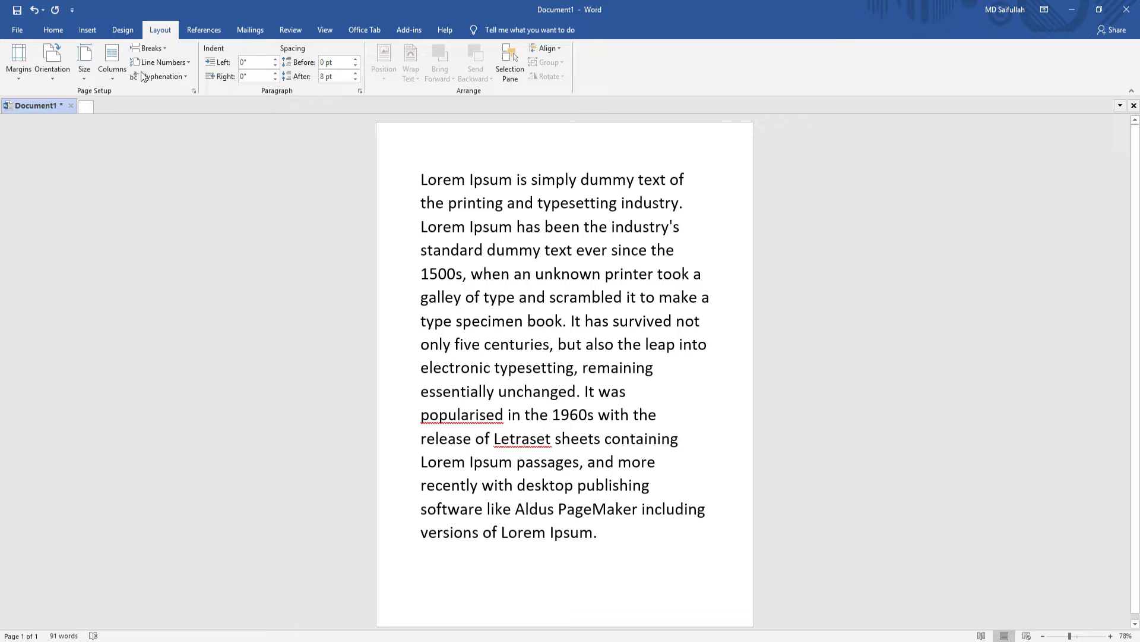
{"action": "left_click", "coordinate": [26, 70]}
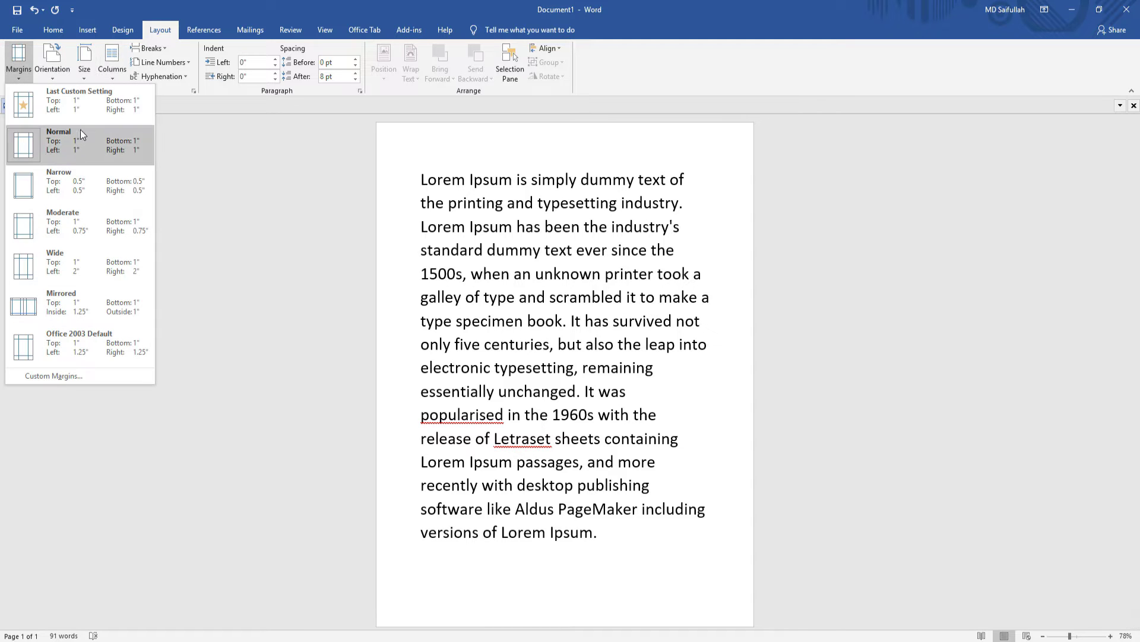
{"action": "left_click", "coordinate": [83, 147]}
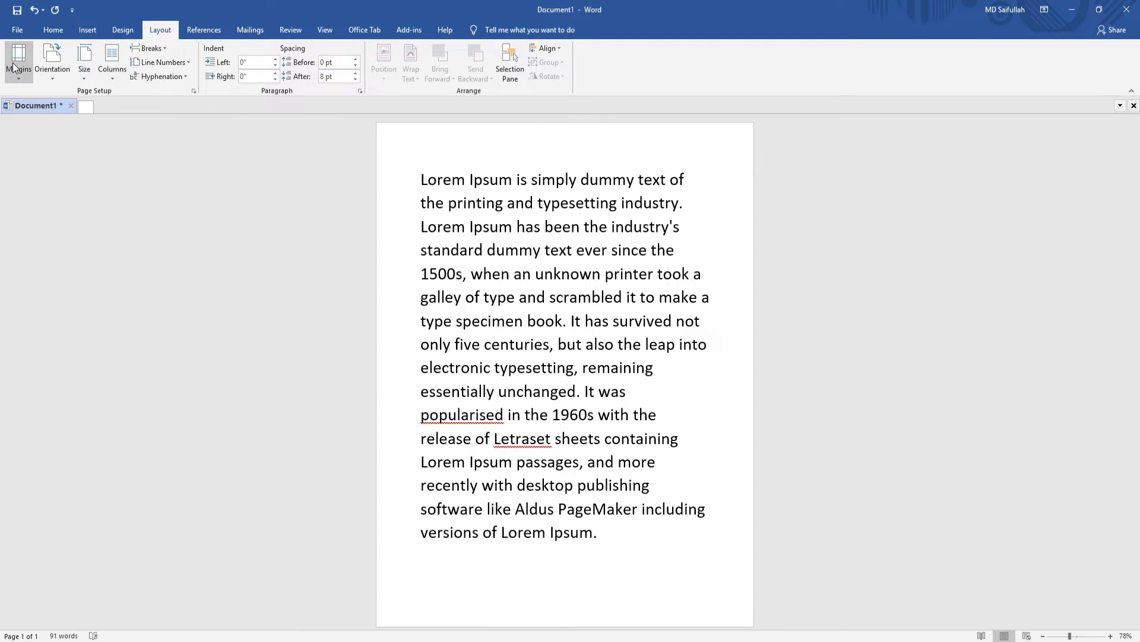
{"action": "left_click", "coordinate": [14, 68]}
{"action": "left_click", "coordinate": [66, 184]}
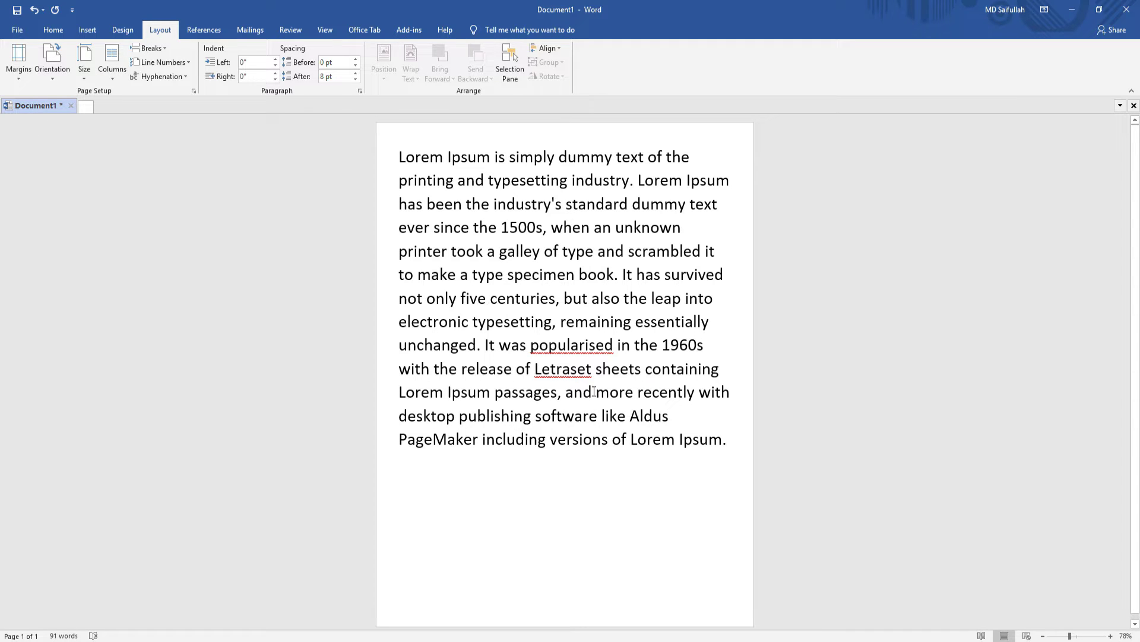
Apply Moderate margins, try Wide, and undo Wide to keep Moderate.
{"action": "left_click", "coordinate": [18, 66]}
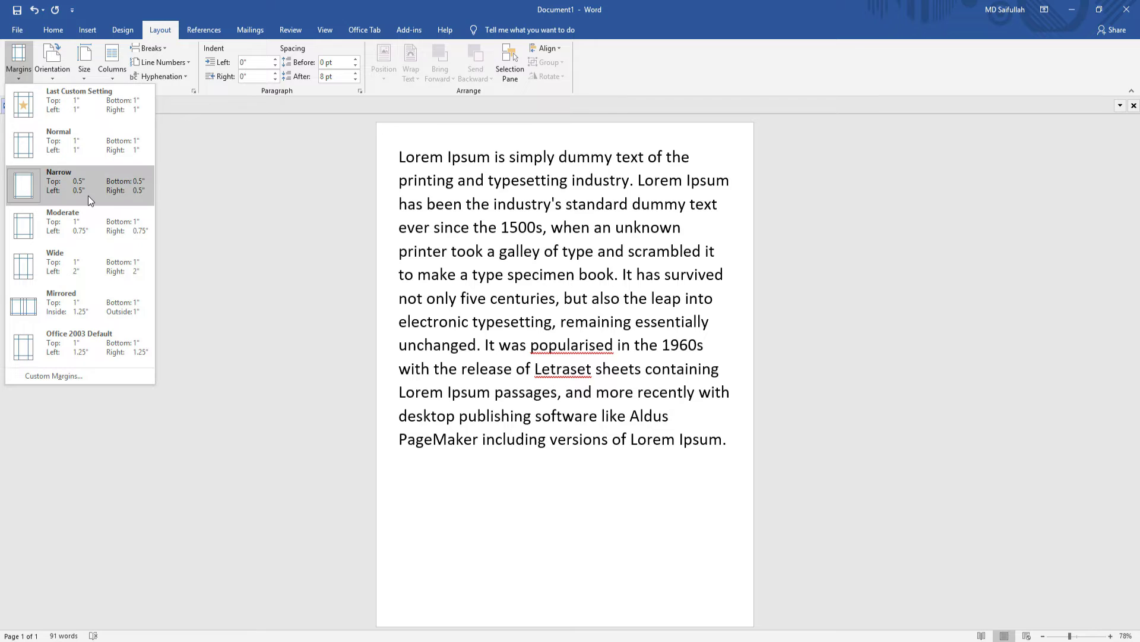
{"action": "left_click", "coordinate": [88, 222]}
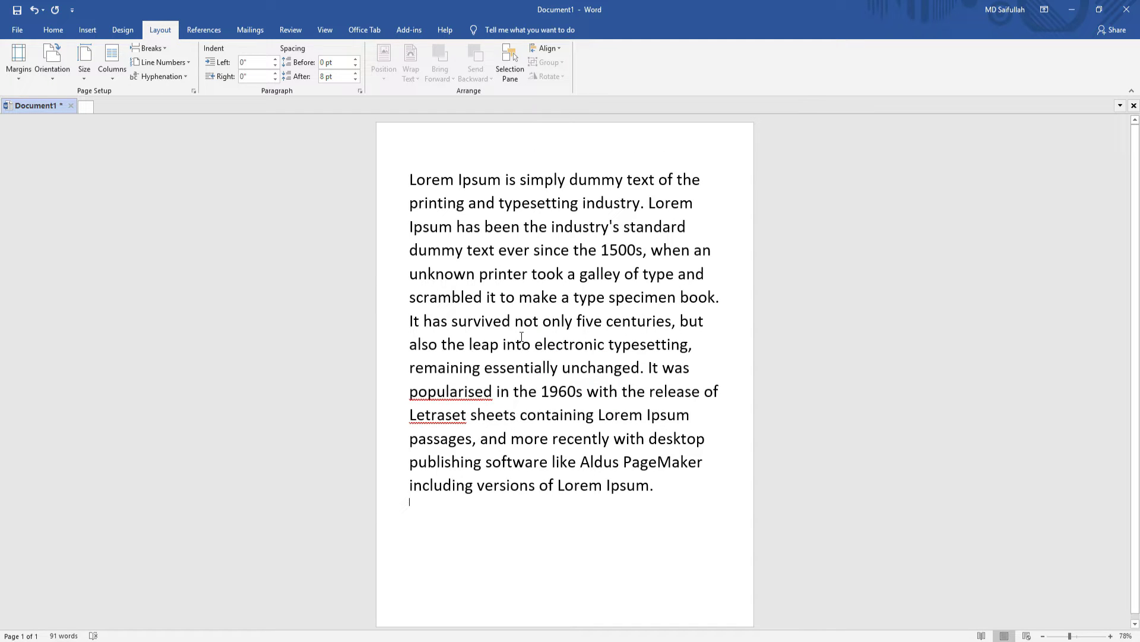
{"action": "left_click", "coordinate": [24, 72]}
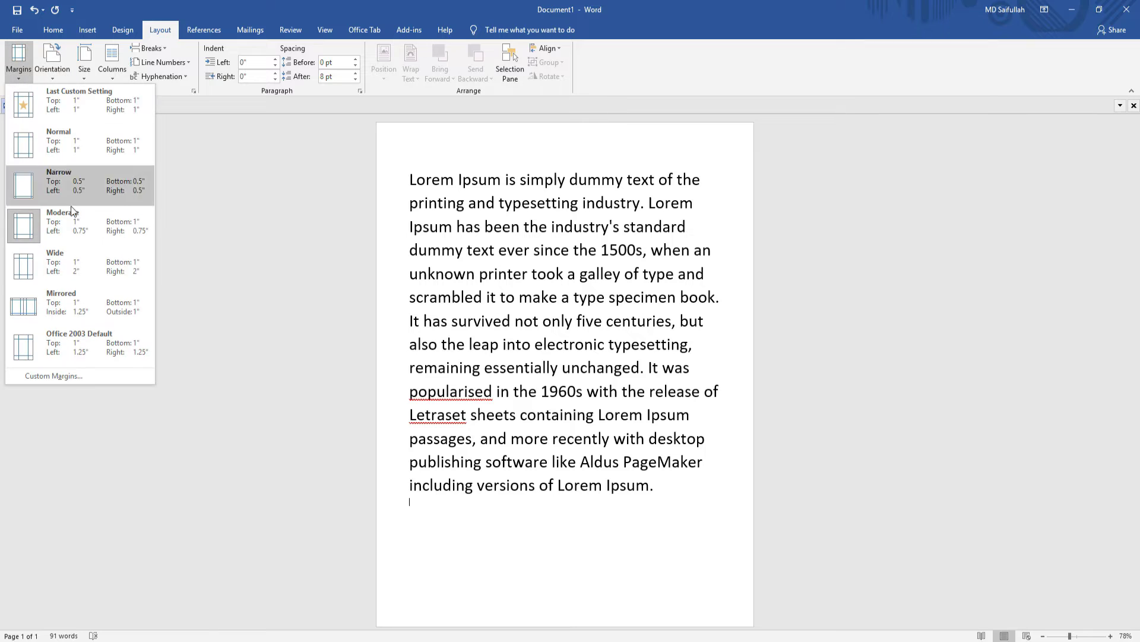
{"action": "left_click", "coordinate": [95, 273]}
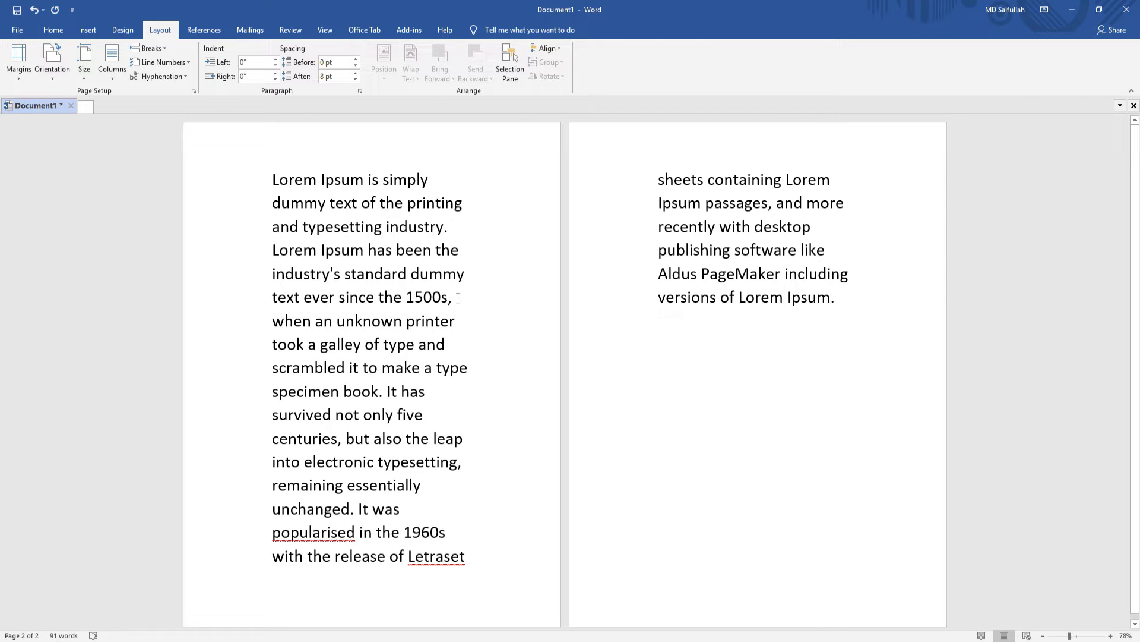
{"action": "key", "text": "ctrl+z"}
{"action": "left_click", "coordinate": [19, 59]}
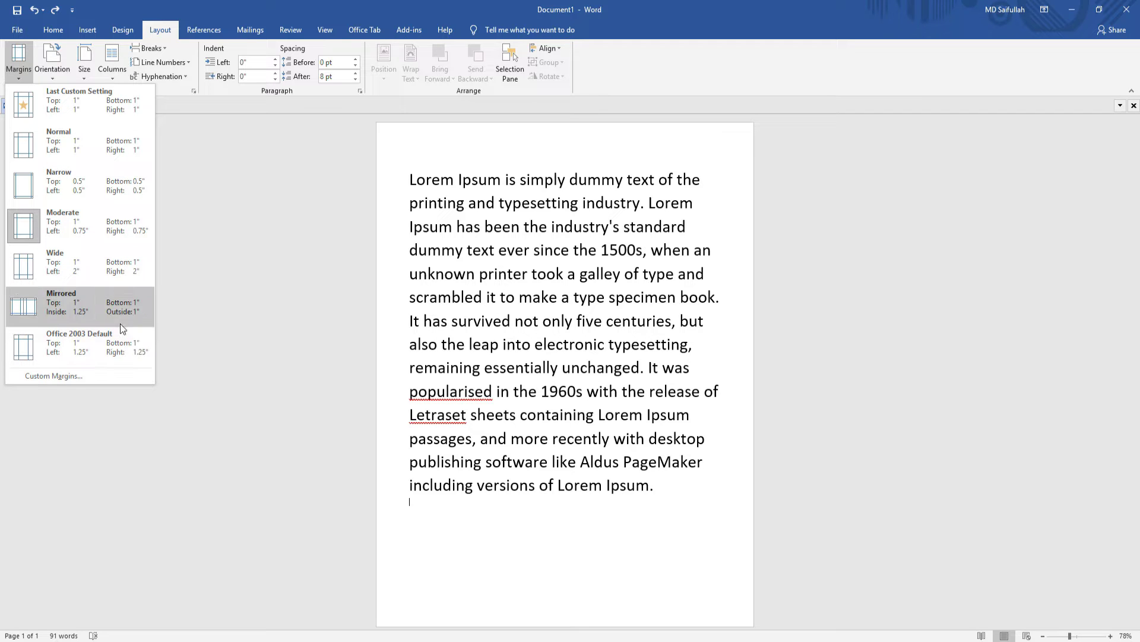
Set custom margins of 1.5" top and 0.5" left in Page Setup.
{"action": "left_click", "coordinate": [72, 376]}
{"action": "left_click_drag", "start_coordinate": [521, 160], "coordinate": [176, 208]}
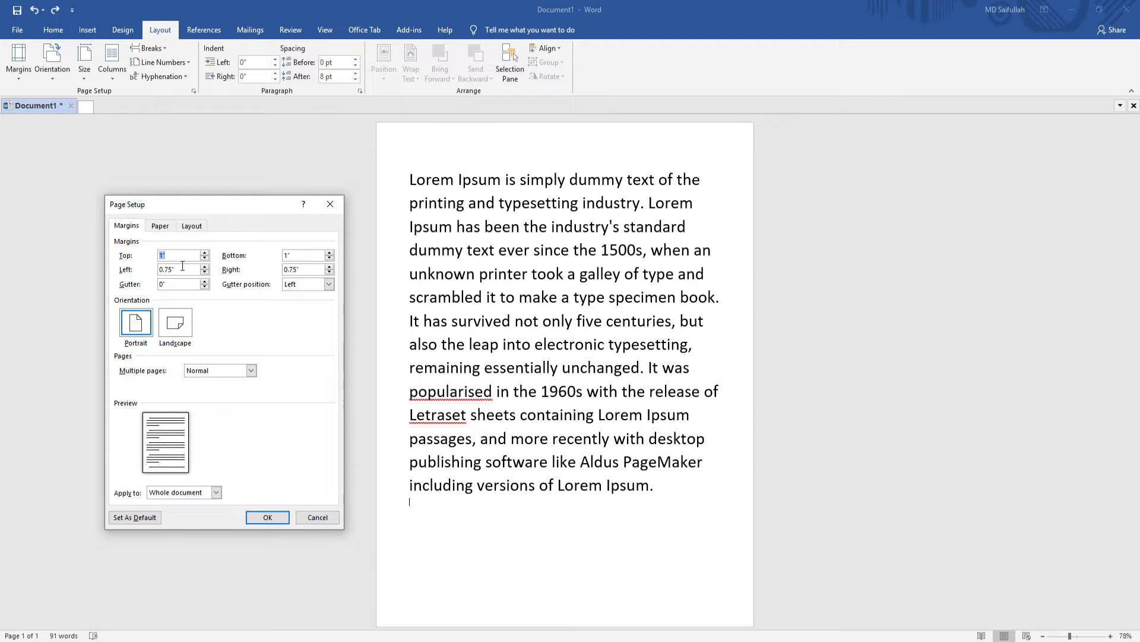
{"action": "left_click", "coordinate": [205, 253]}
{"action": "left_click", "coordinate": [204, 253]}
{"action": "left_click", "coordinate": [204, 253]}
{"action": "left_click", "coordinate": [204, 253]}
{"action": "left_click", "coordinate": [205, 253]}
{"action": "left_click", "coordinate": [204, 272]}
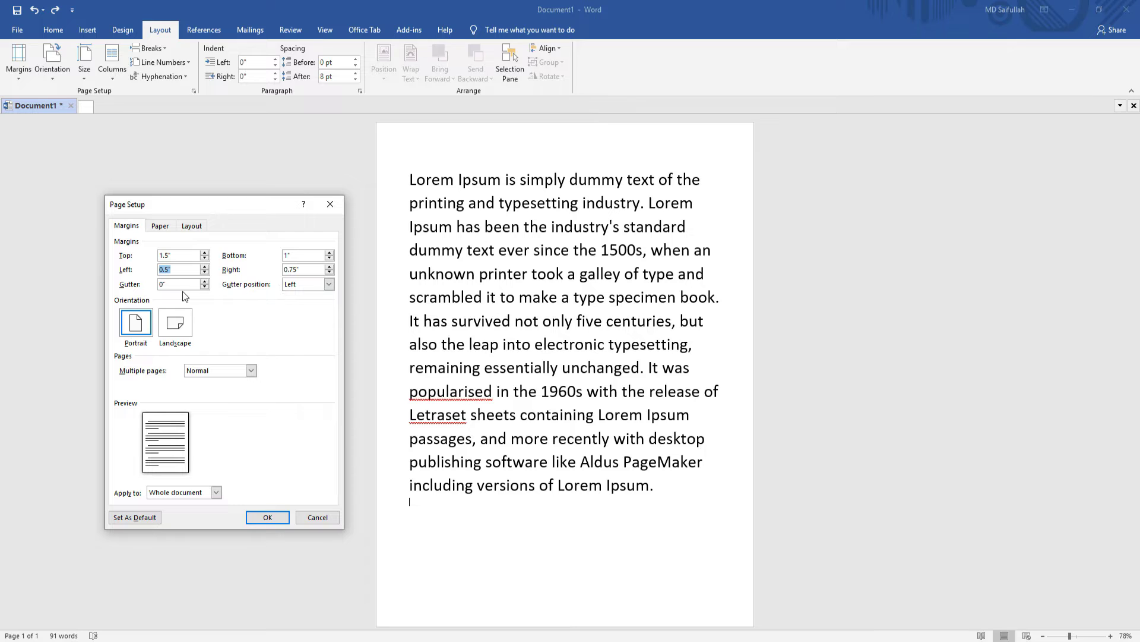
{"action": "left_click", "coordinate": [261, 515]}
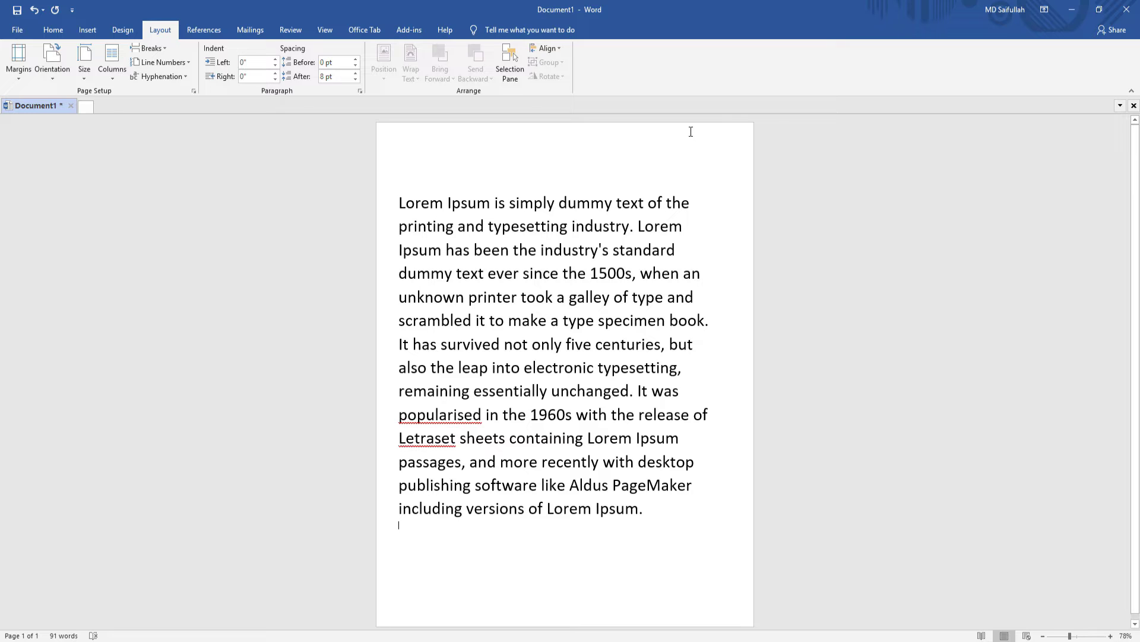
Undo the custom margins and switch the page to landscape orientation.
{"action": "key", "text": "ctrl+z"}
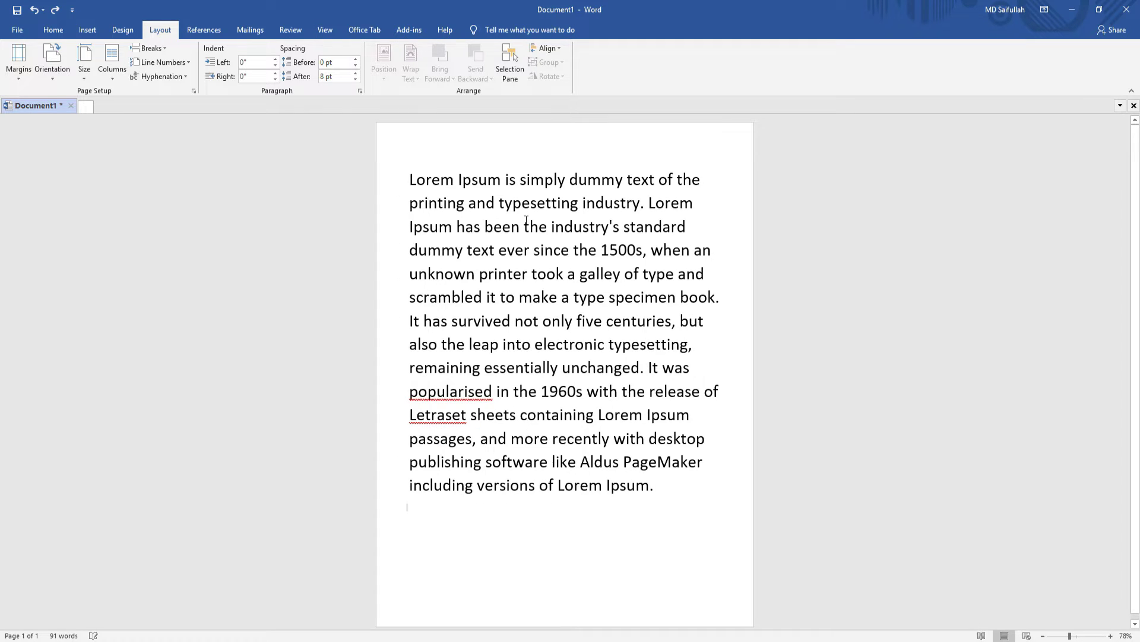
{"action": "left_click", "coordinate": [56, 77]}
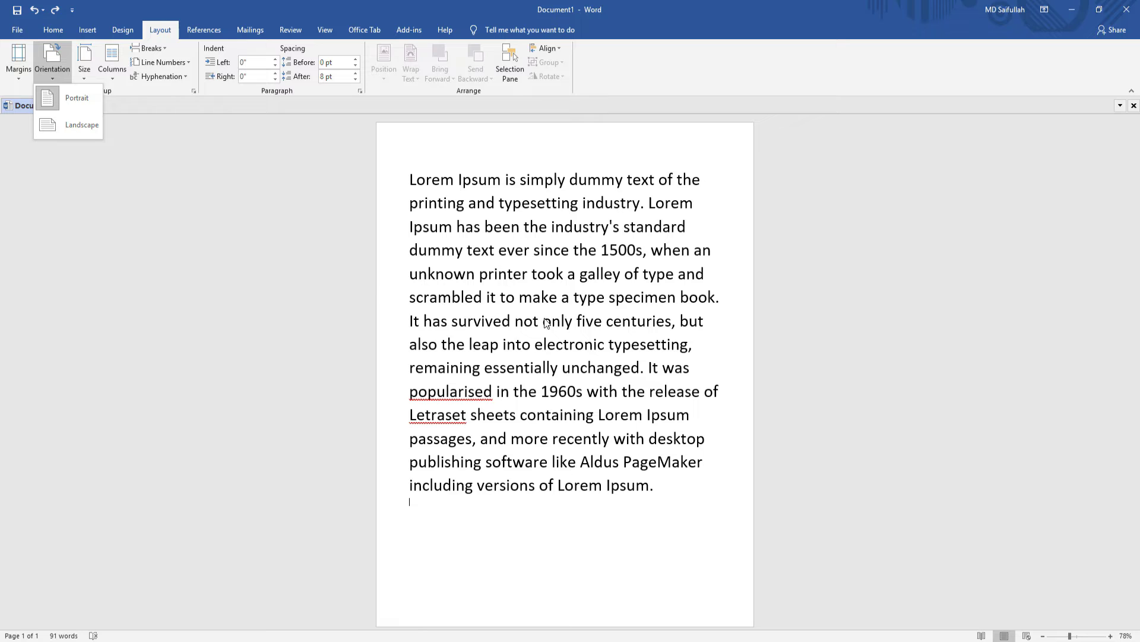
{"action": "left_click", "coordinate": [74, 123]}
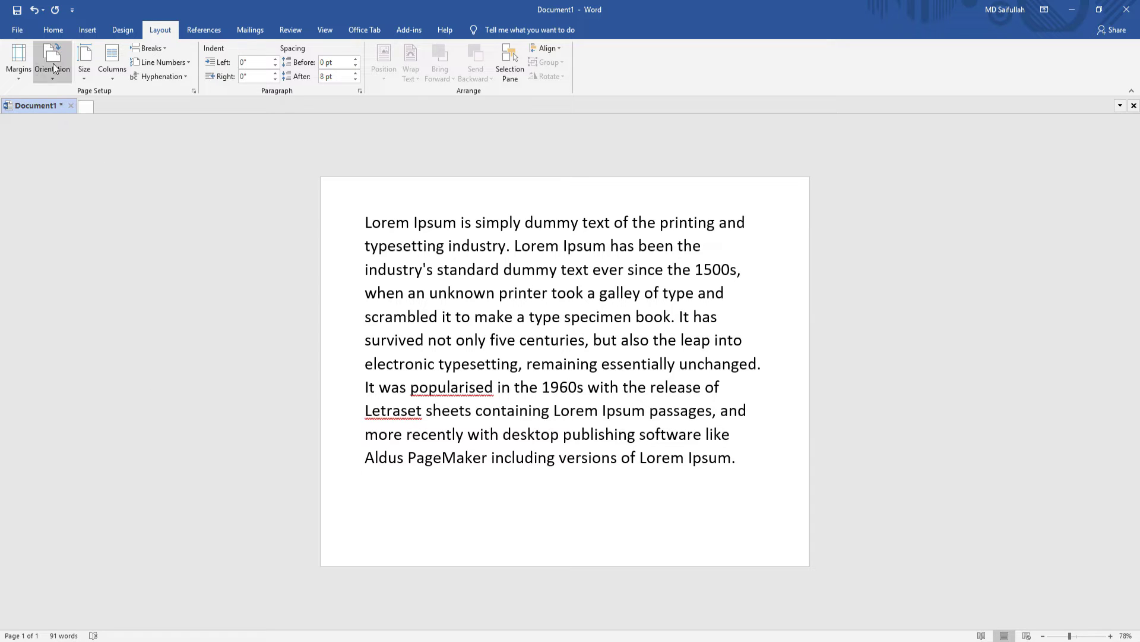
Return the page to portrait orientation.
{"action": "left_click", "coordinate": [18, 72]}
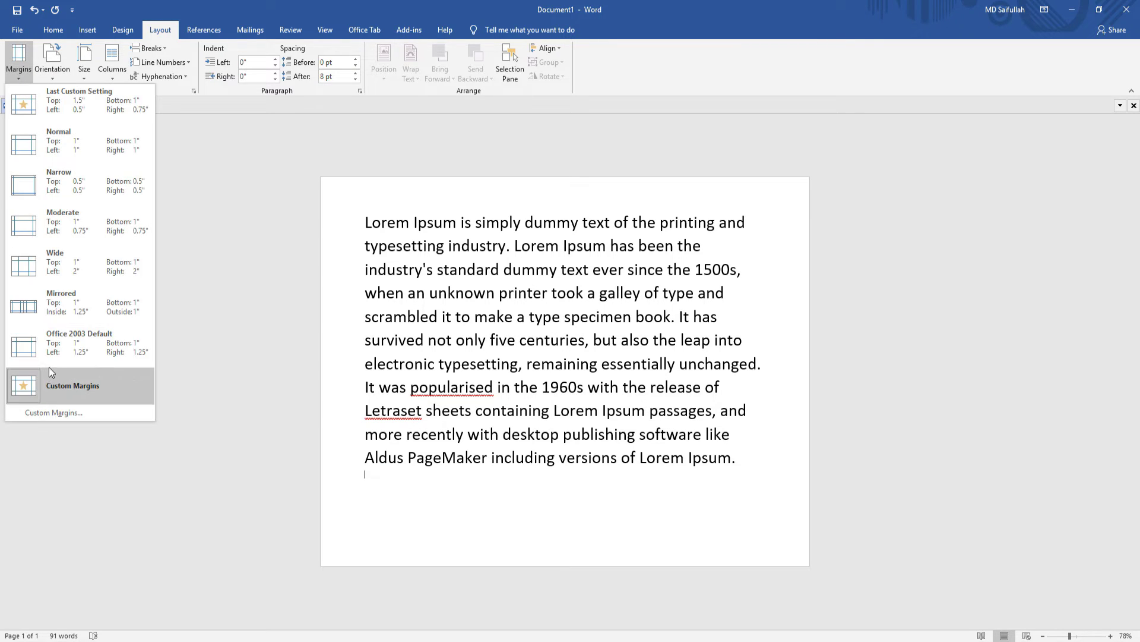
{"action": "left_click", "coordinate": [58, 74]}
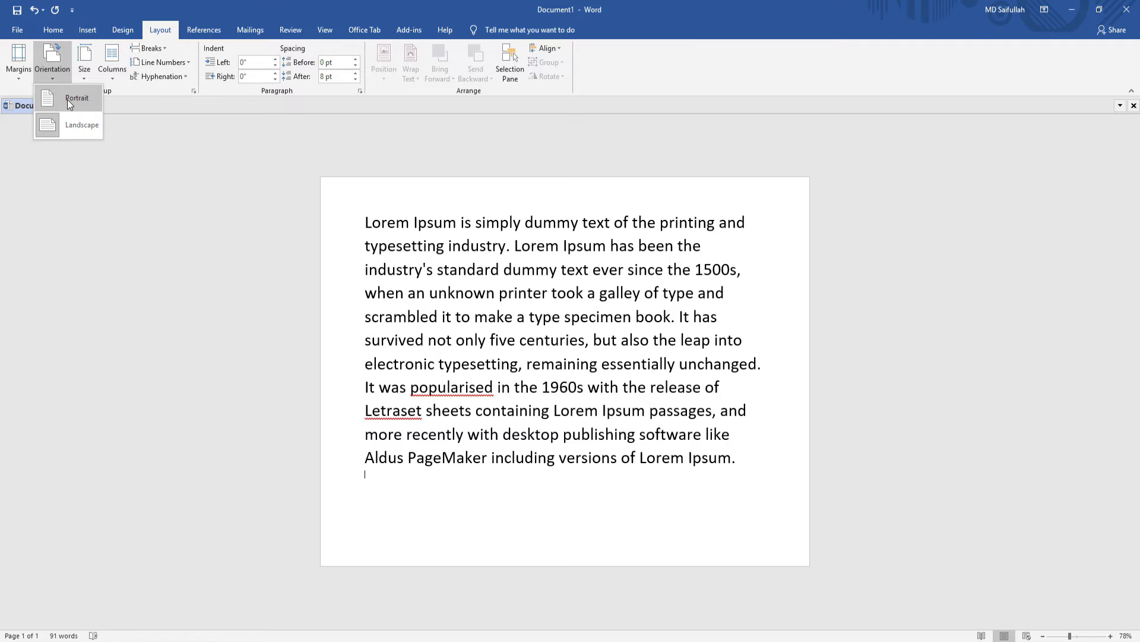
{"action": "left_click", "coordinate": [66, 99]}
{"action": "left_click", "coordinate": [83, 77]}
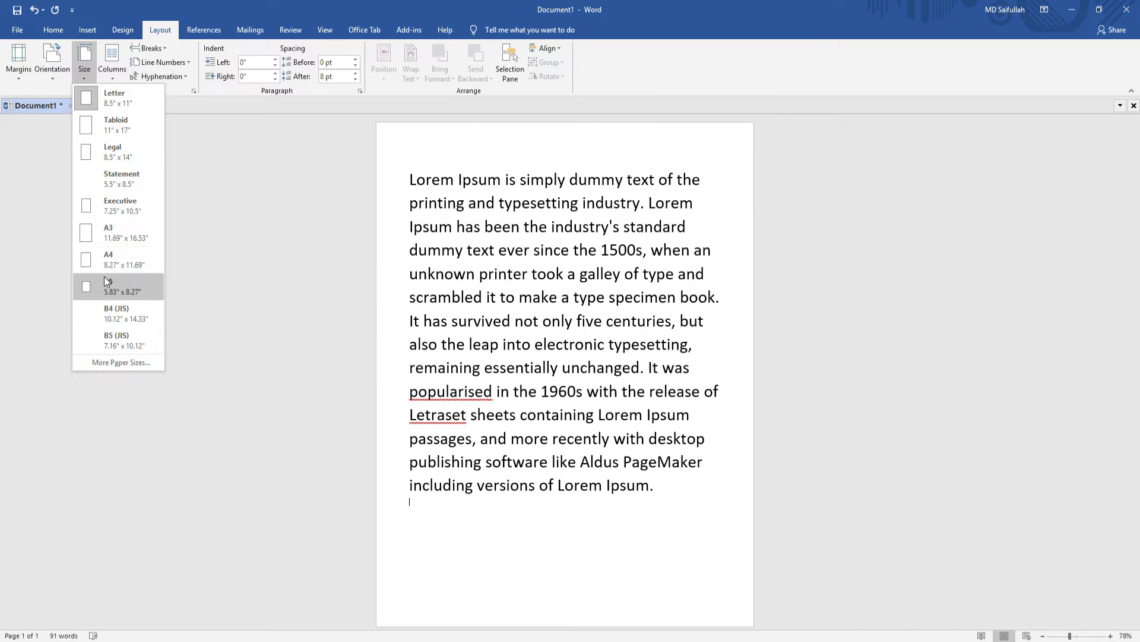
{"action": "left_click", "coordinate": [109, 261]}
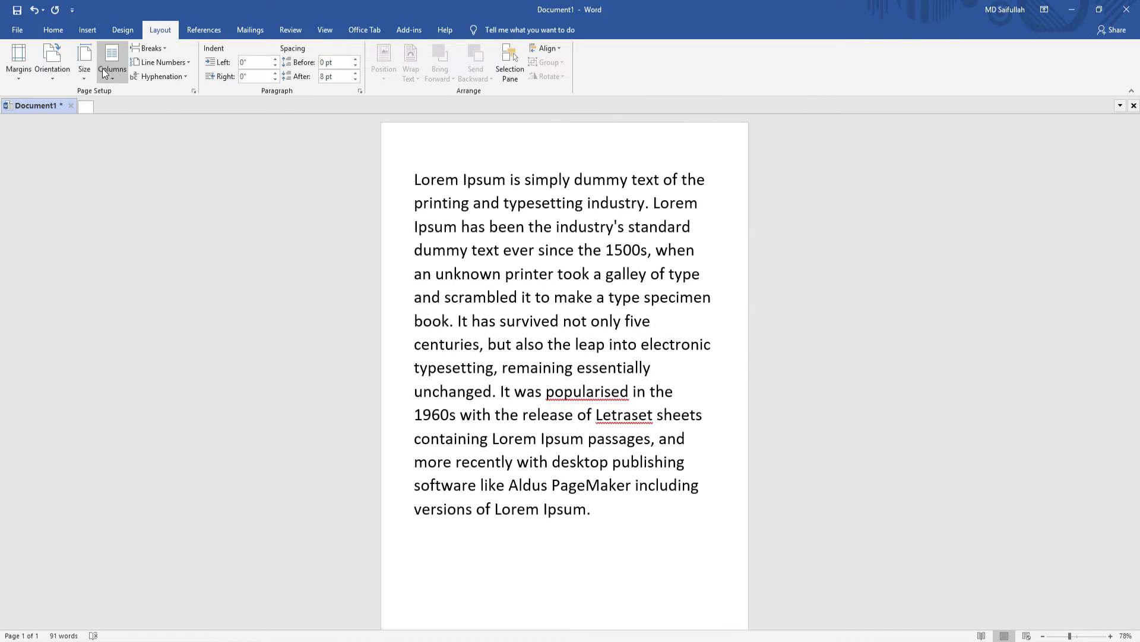
{"action": "left_click", "coordinate": [83, 73]}
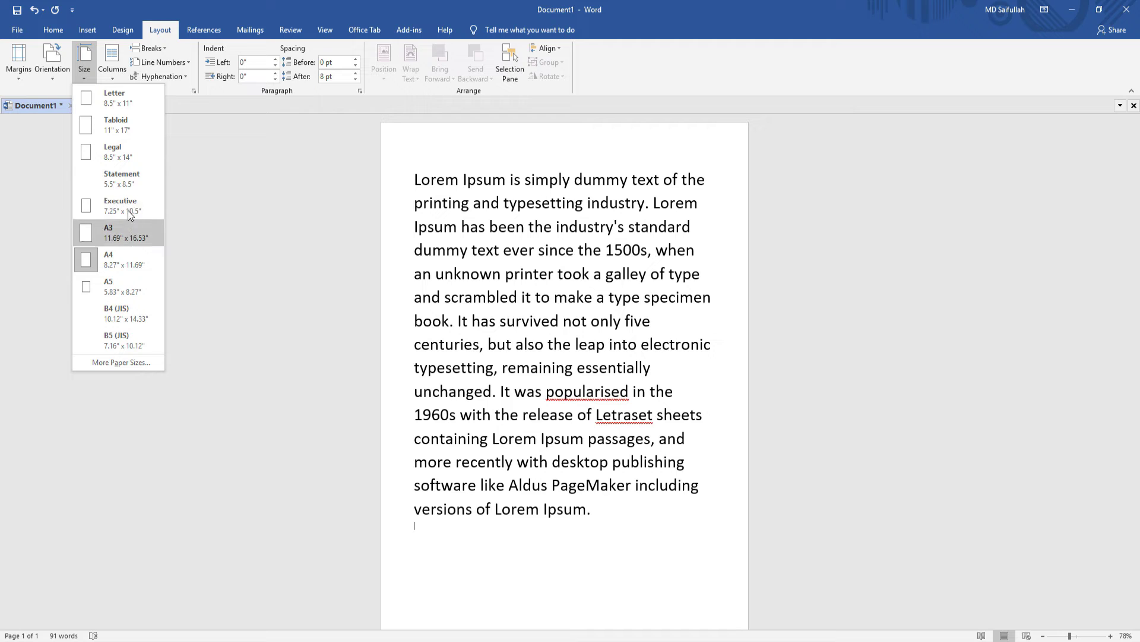
{"action": "left_click", "coordinate": [119, 101]}
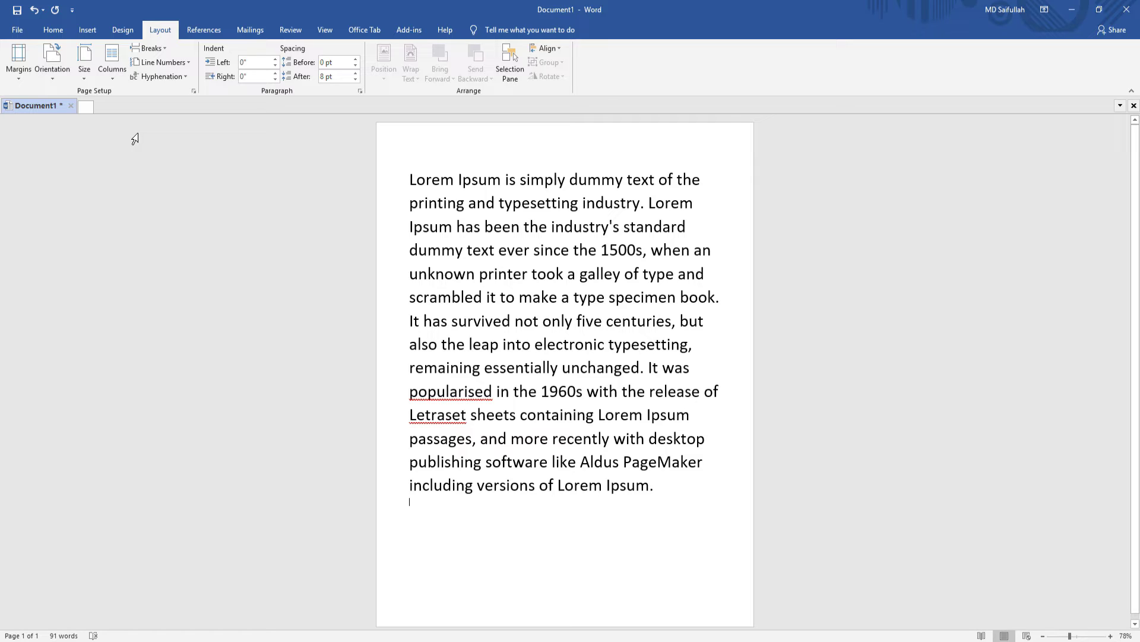
Try a two-column layout for the paragraph, then undo it.
{"action": "left_click", "coordinate": [111, 80]}
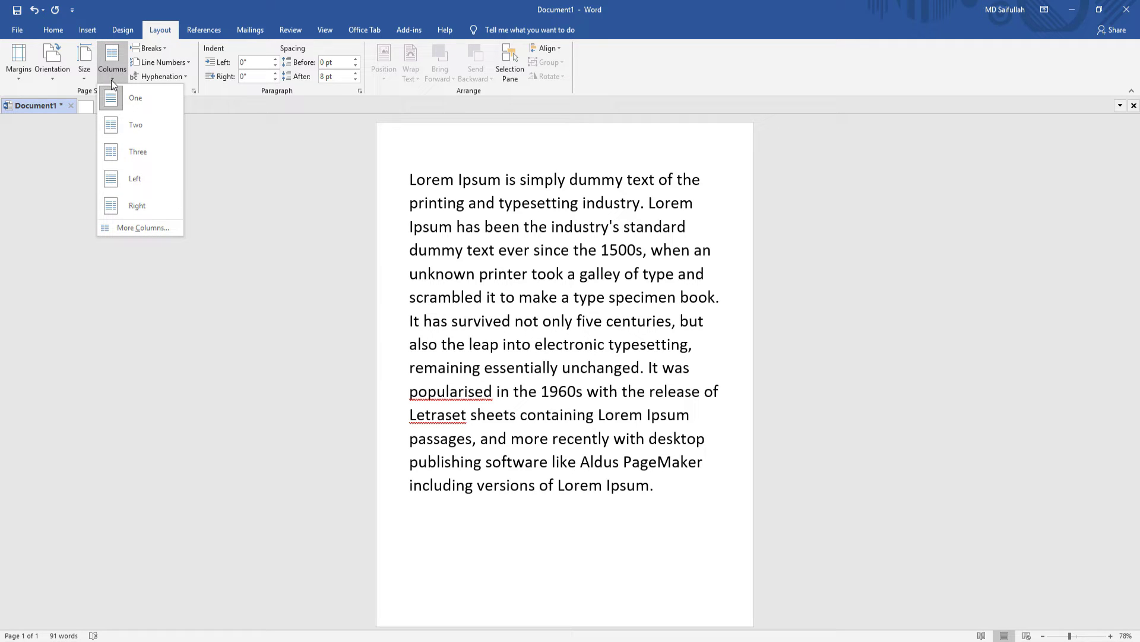
{"action": "left_click", "coordinate": [140, 131]}
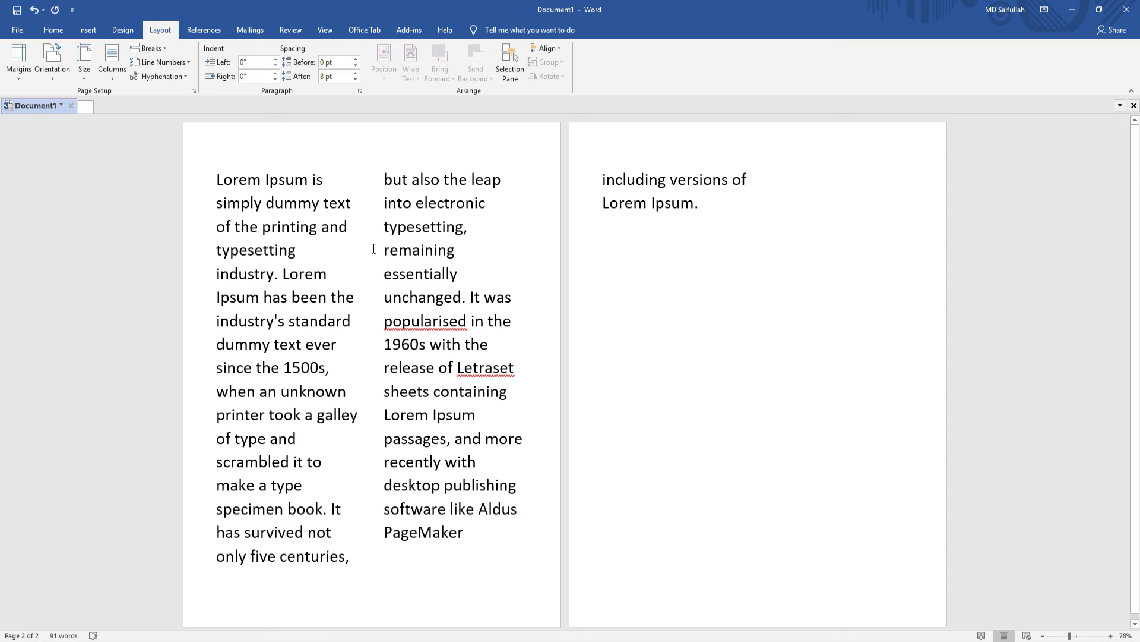
{"action": "key", "text": "ctrl+z"}
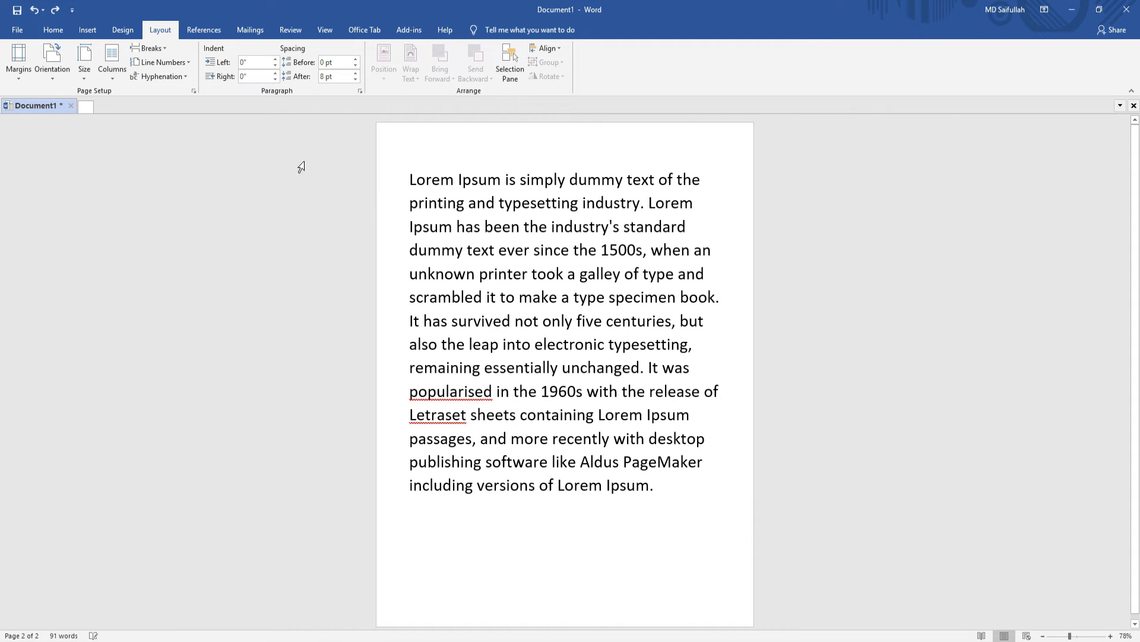
Open the More Columns settings and close them without changes.
{"action": "left_click", "coordinate": [113, 72]}
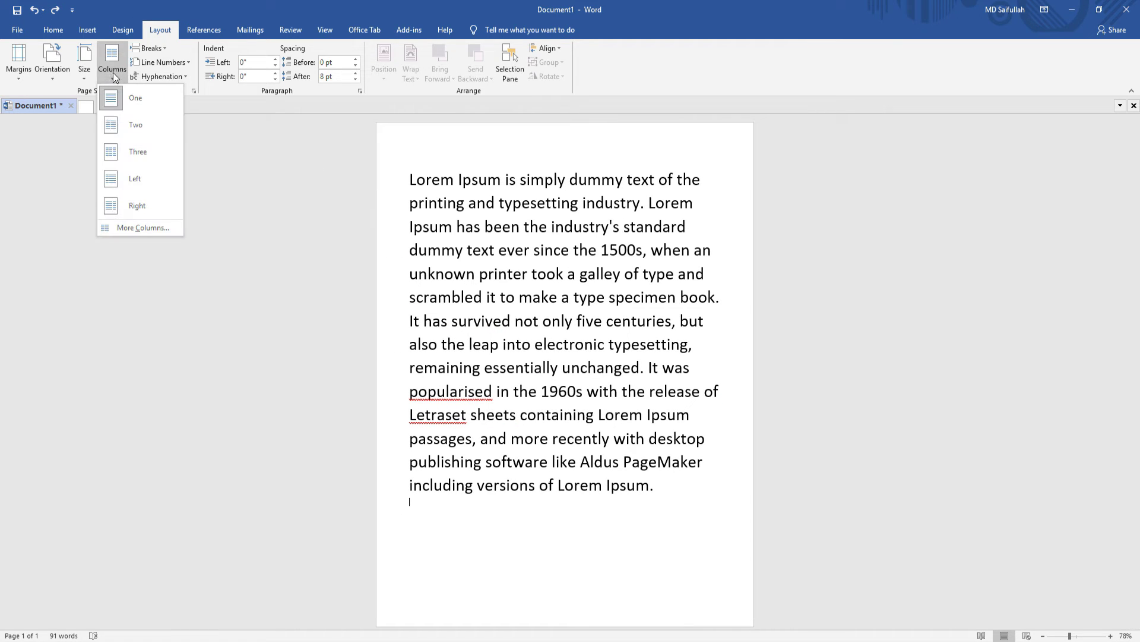
{"action": "left_click", "coordinate": [143, 227]}
{"action": "left_click_drag", "start_coordinate": [512, 222], "coordinate": [442, 227]}
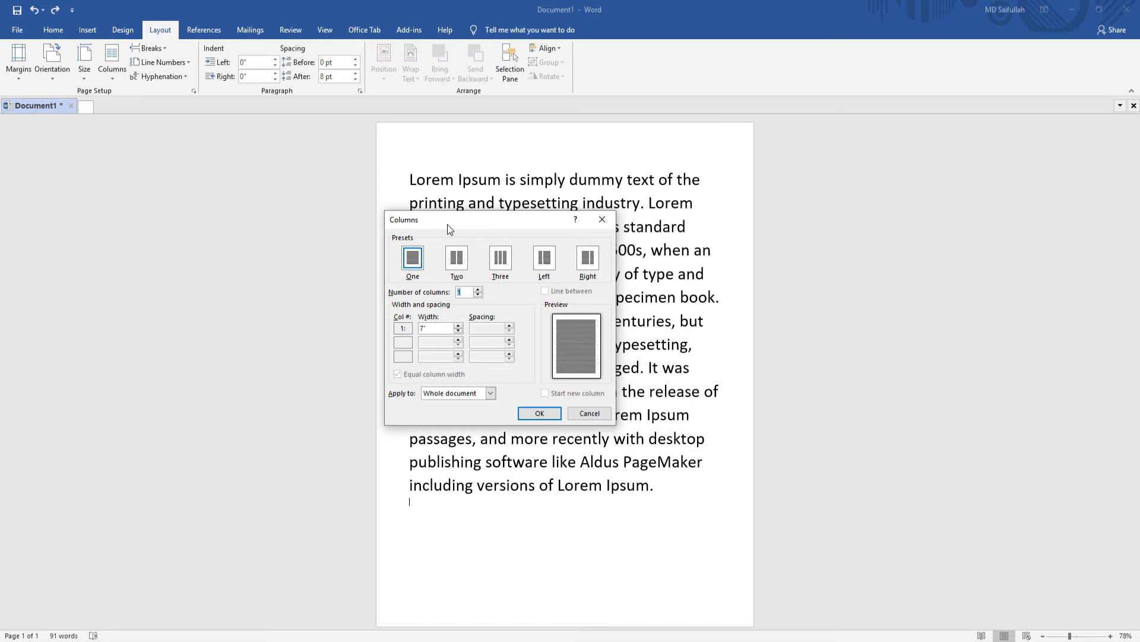
{"action": "left_click", "coordinate": [606, 227]}
{"action": "left_click", "coordinate": [162, 52]}
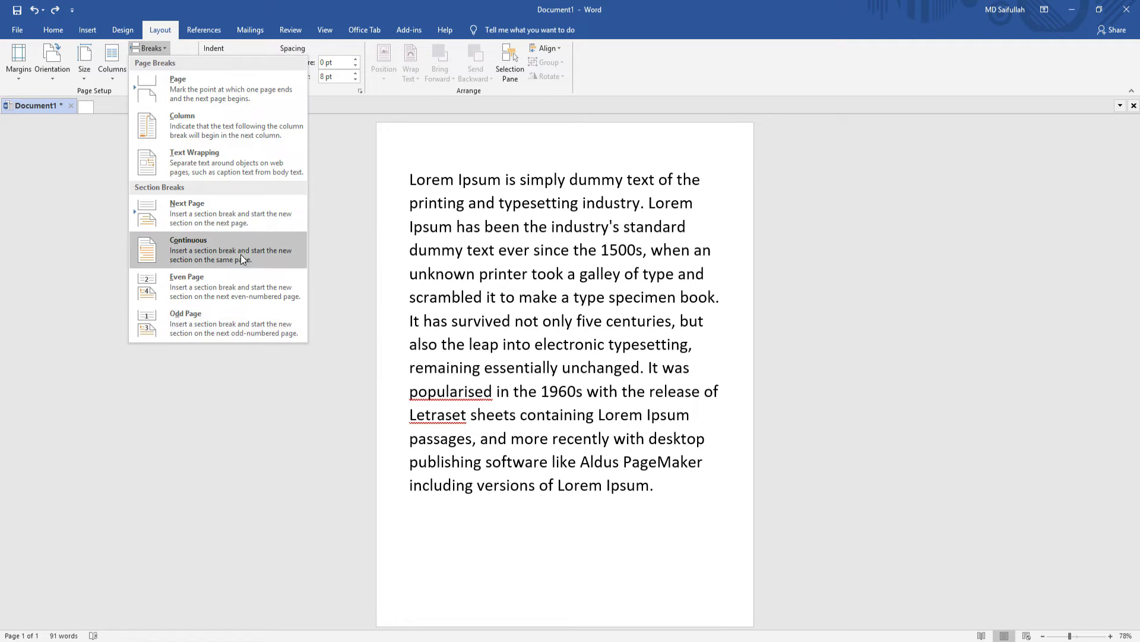
{"action": "left_click", "coordinate": [199, 131]}
{"action": "left_click", "coordinate": [34, 9]}
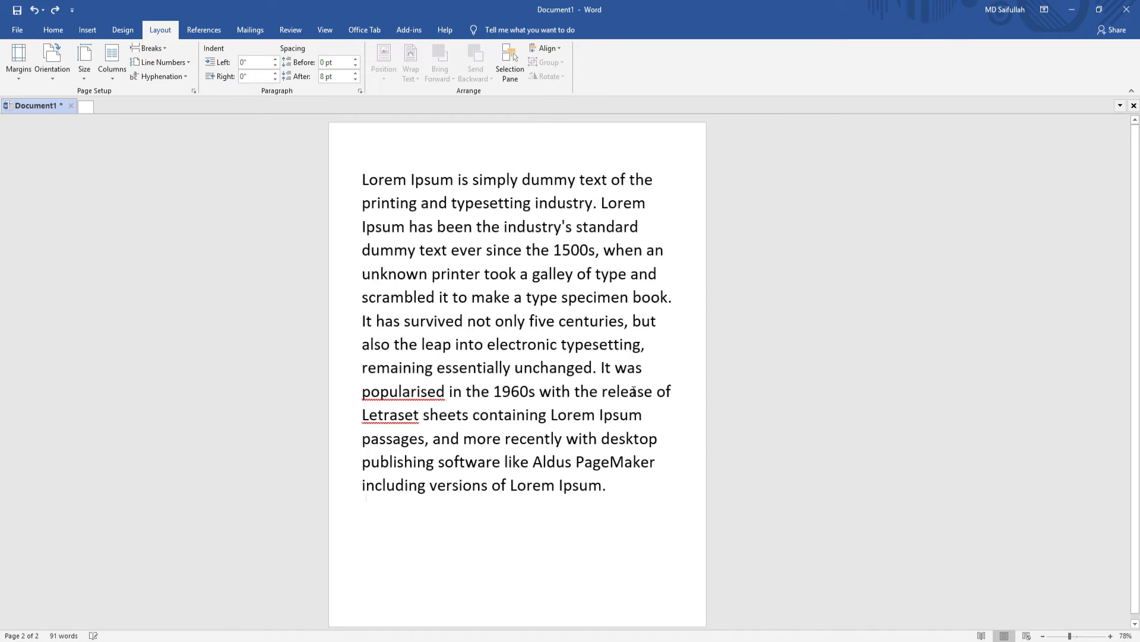
{"action": "left_click", "coordinate": [171, 63]}
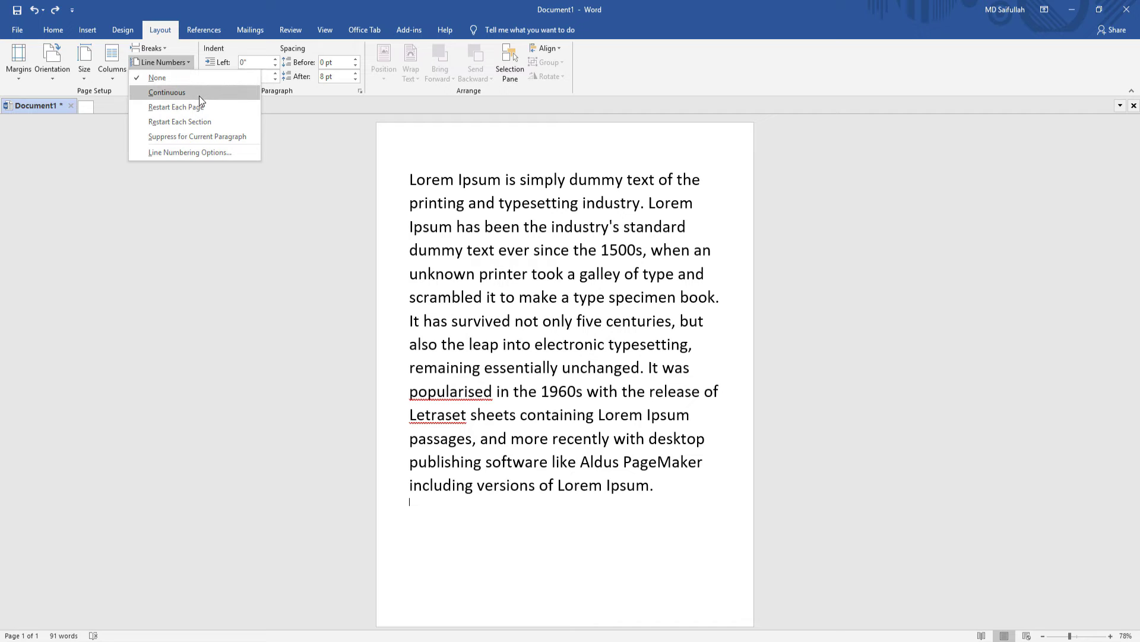
{"action": "left_click", "coordinate": [180, 95]}
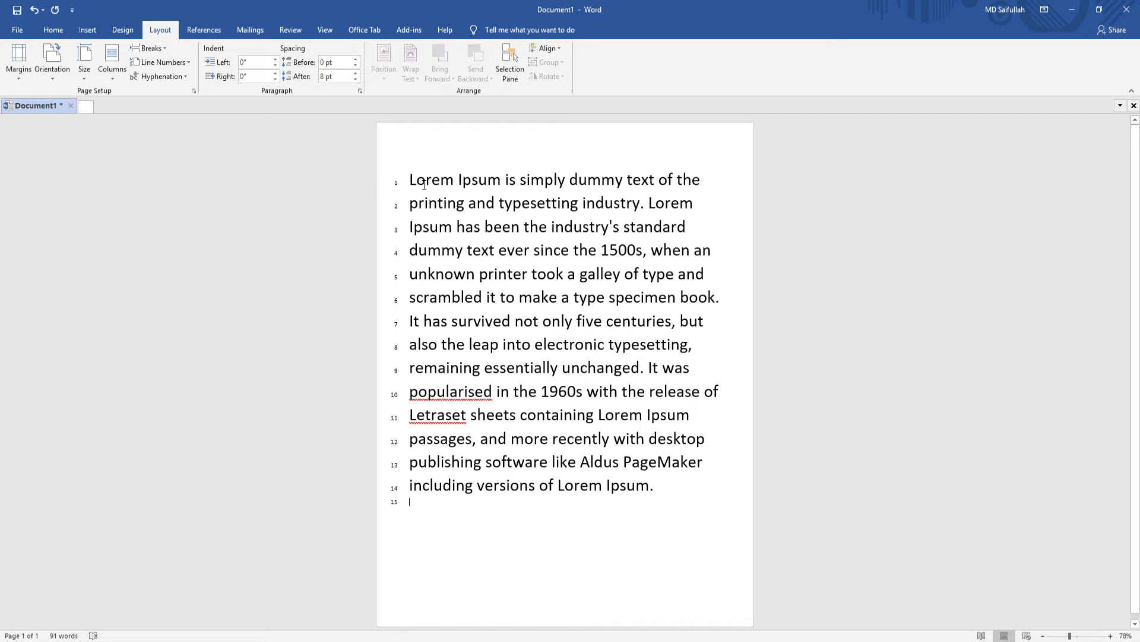
{"action": "left_click", "coordinate": [159, 61]}
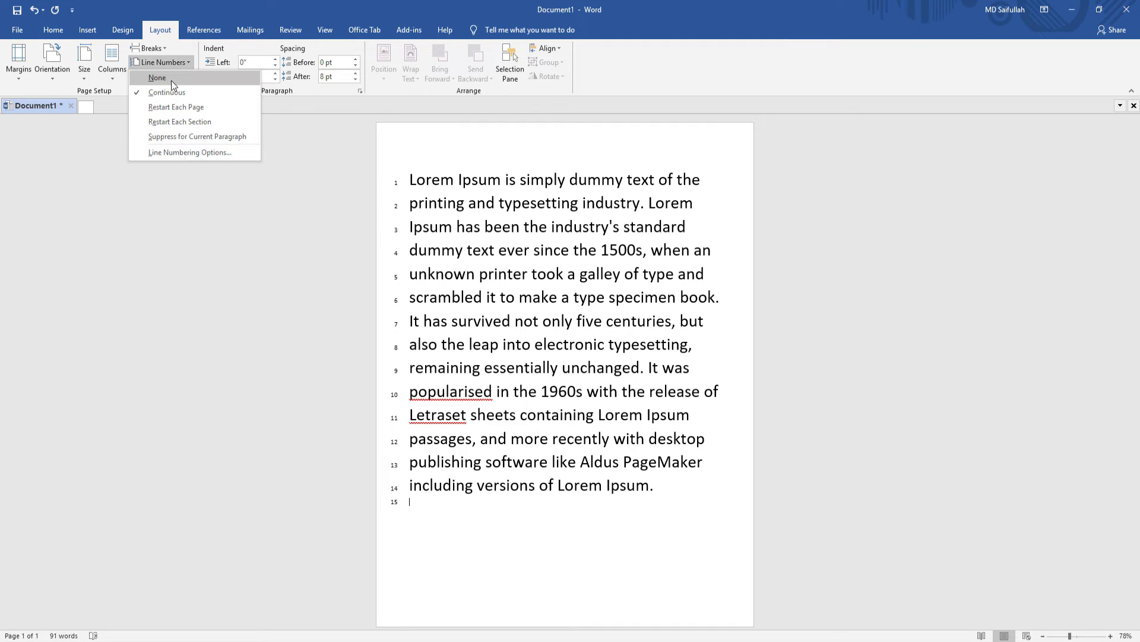
{"action": "left_click", "coordinate": [171, 80]}
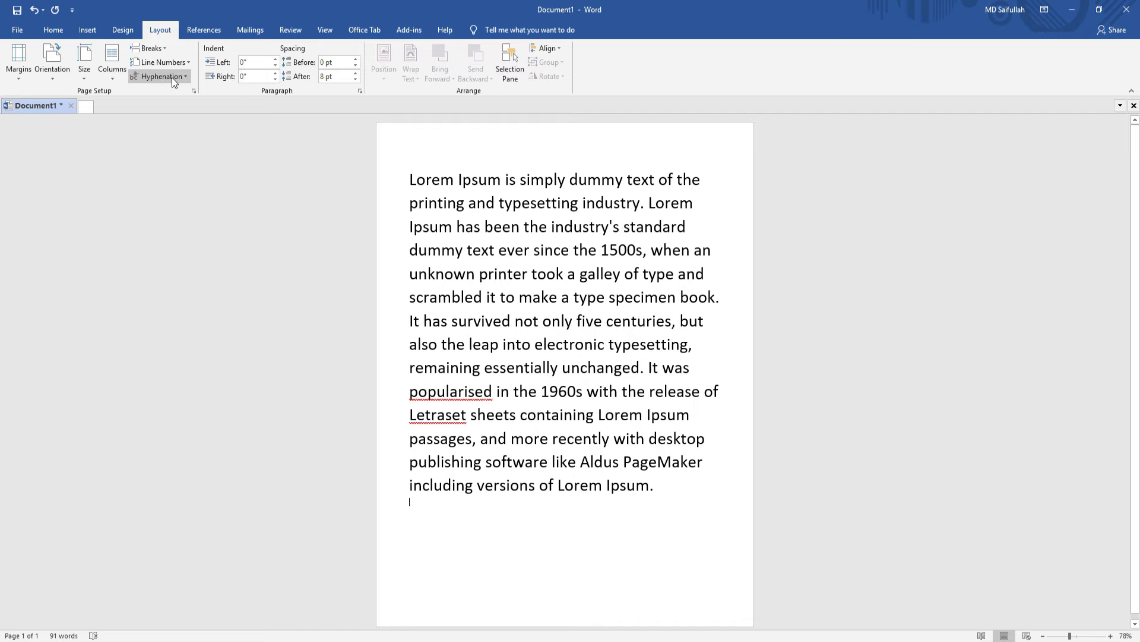
{"action": "left_click", "coordinate": [172, 77]}
{"action": "left_click", "coordinate": [180, 102]}
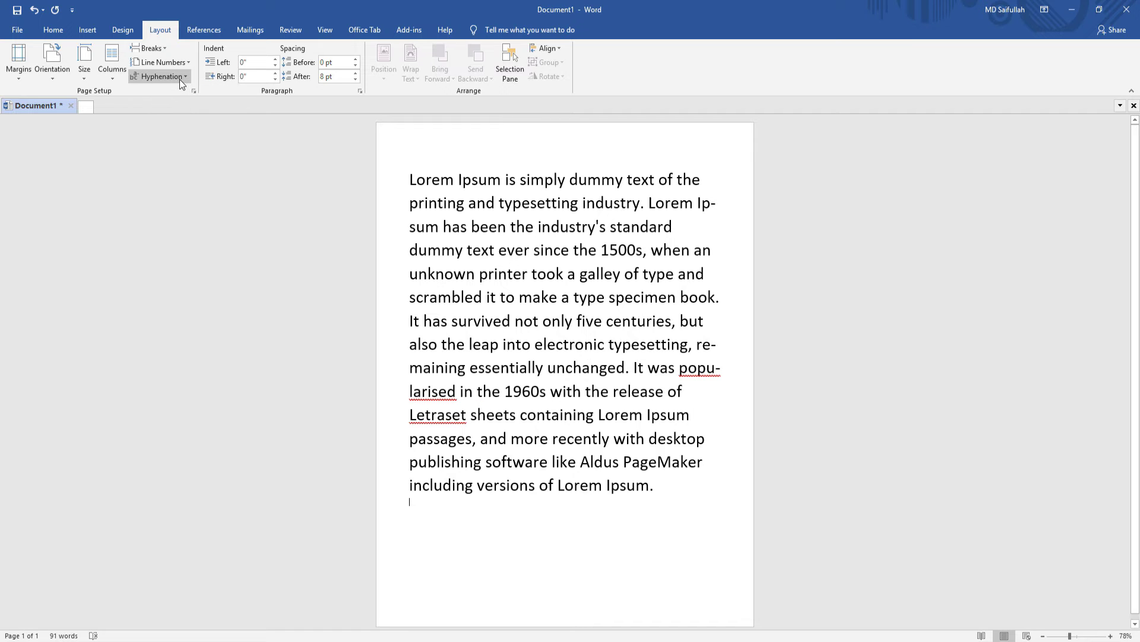
{"action": "left_click", "coordinate": [180, 79]}
{"action": "left_click", "coordinate": [166, 90]}
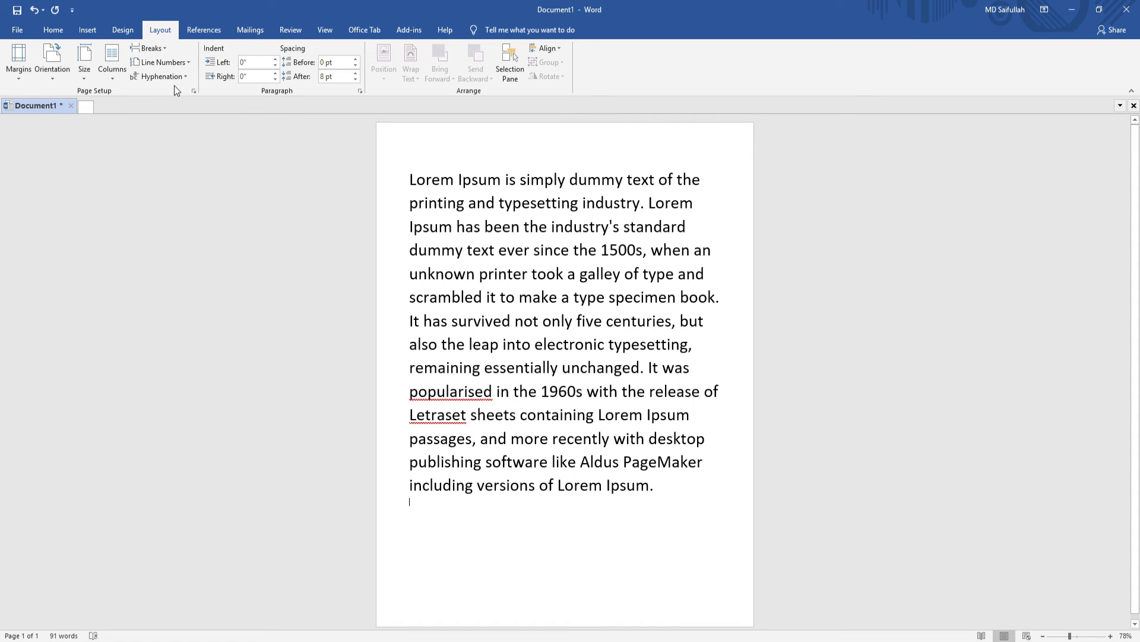
Give the paragraph a 0.2" left indent.
{"action": "left_click", "coordinate": [275, 60]}
{"action": "left_click", "coordinate": [276, 62]}
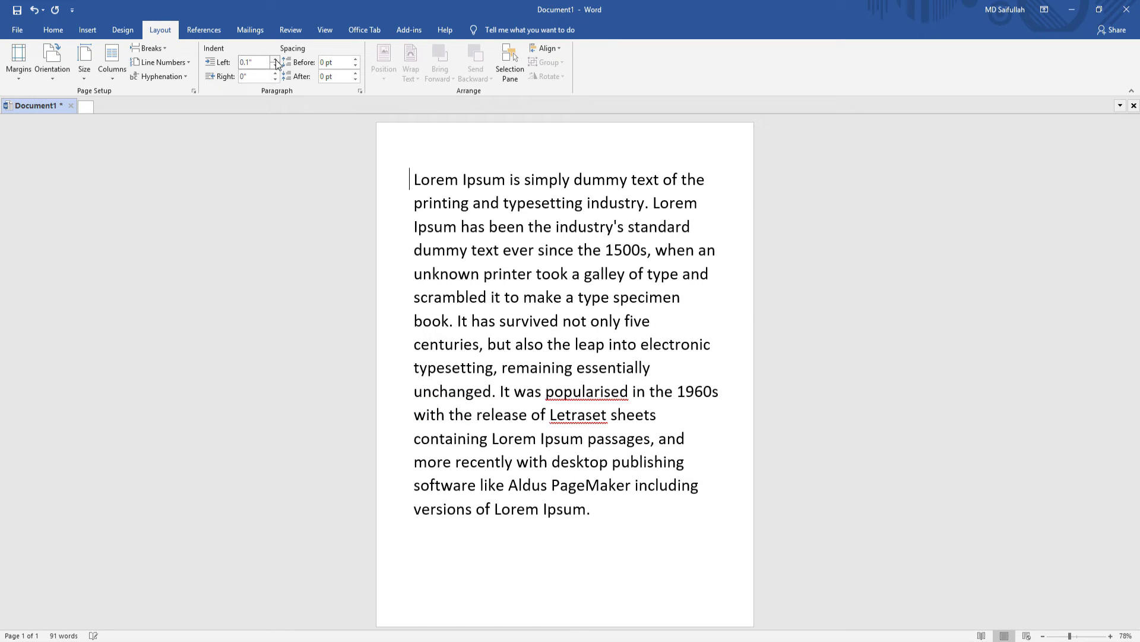
{"action": "left_click", "coordinate": [275, 60]}
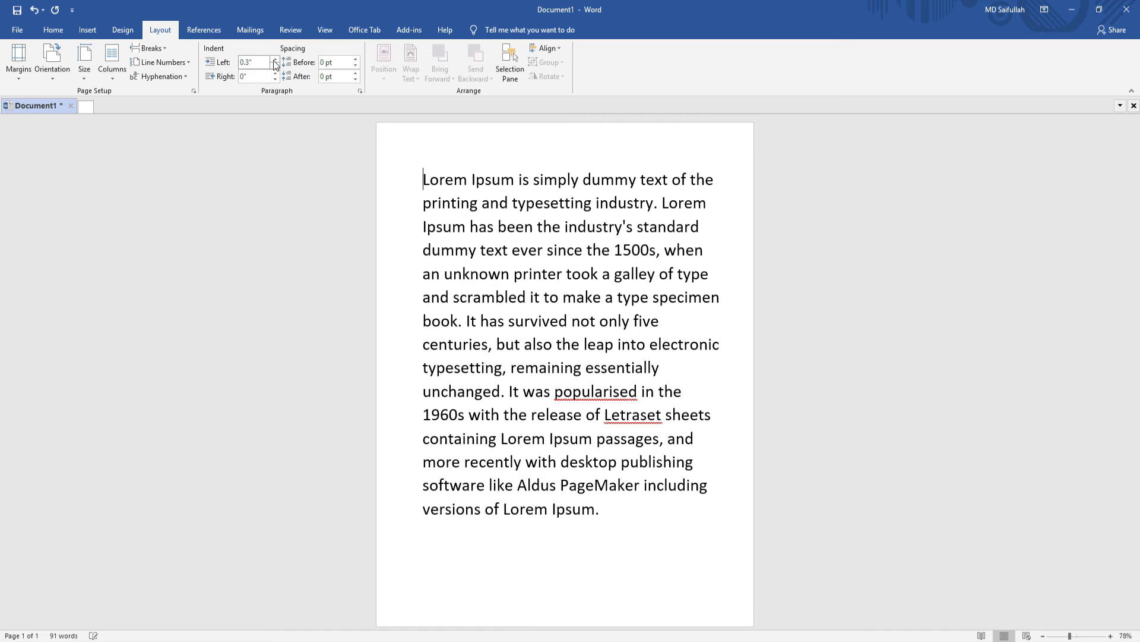
{"action": "left_click", "coordinate": [275, 65]}
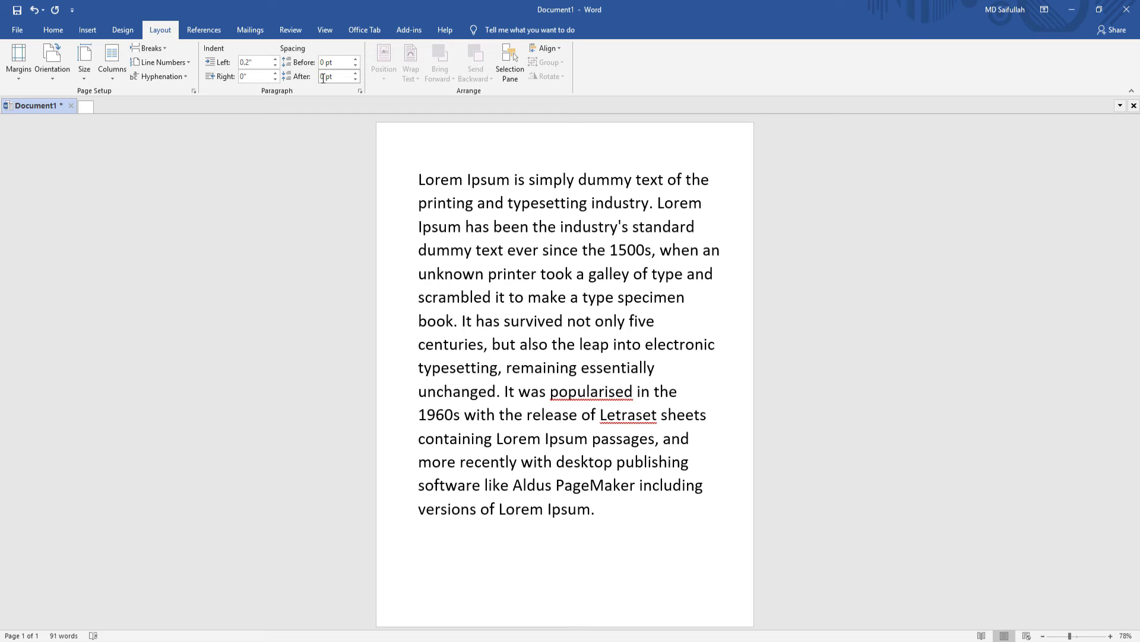
Set paragraph spacing to 6 pt before and 12 pt after, then view Print preview.
{"action": "left_click", "coordinate": [355, 60]}
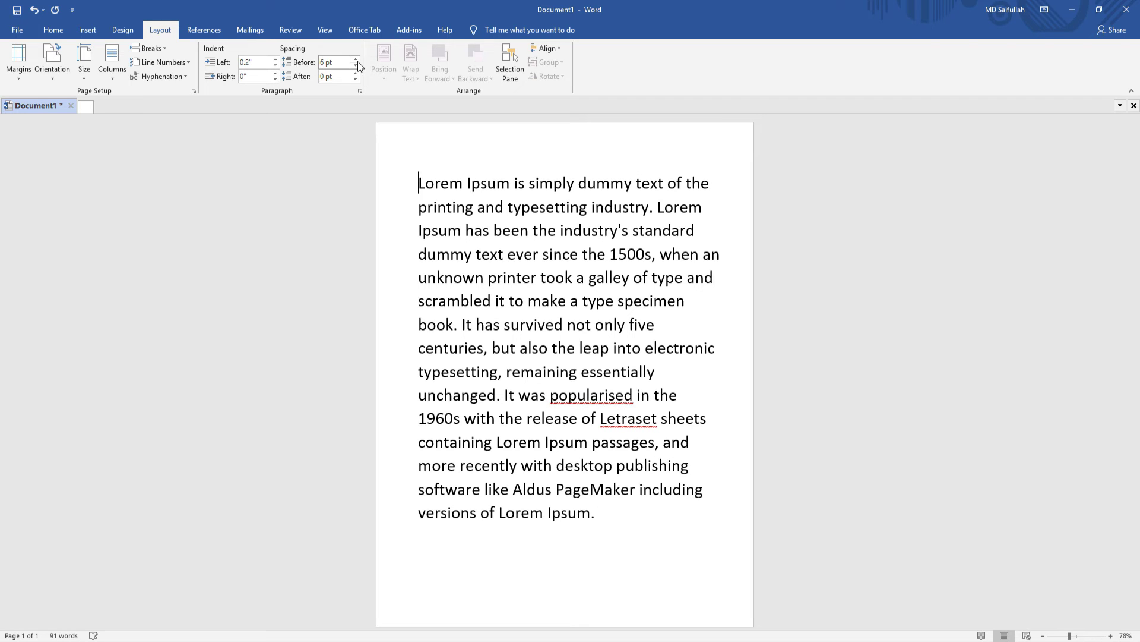
{"action": "left_click", "coordinate": [355, 60]}
{"action": "left_click", "coordinate": [355, 72]}
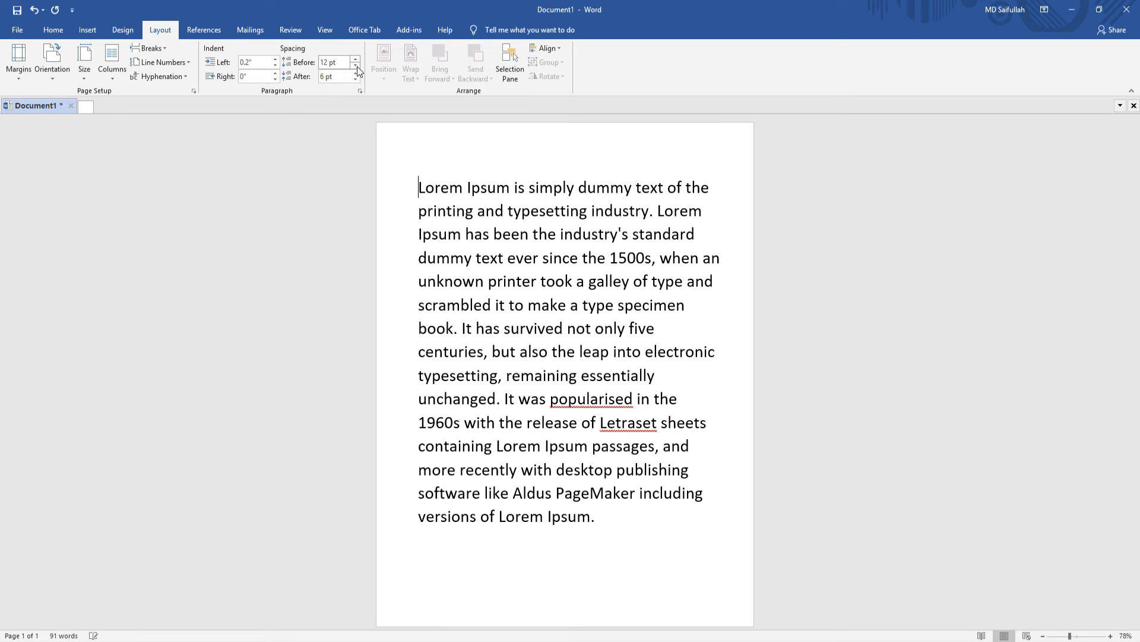
{"action": "left_click", "coordinate": [355, 65]}
{"action": "left_click", "coordinate": [596, 512]}
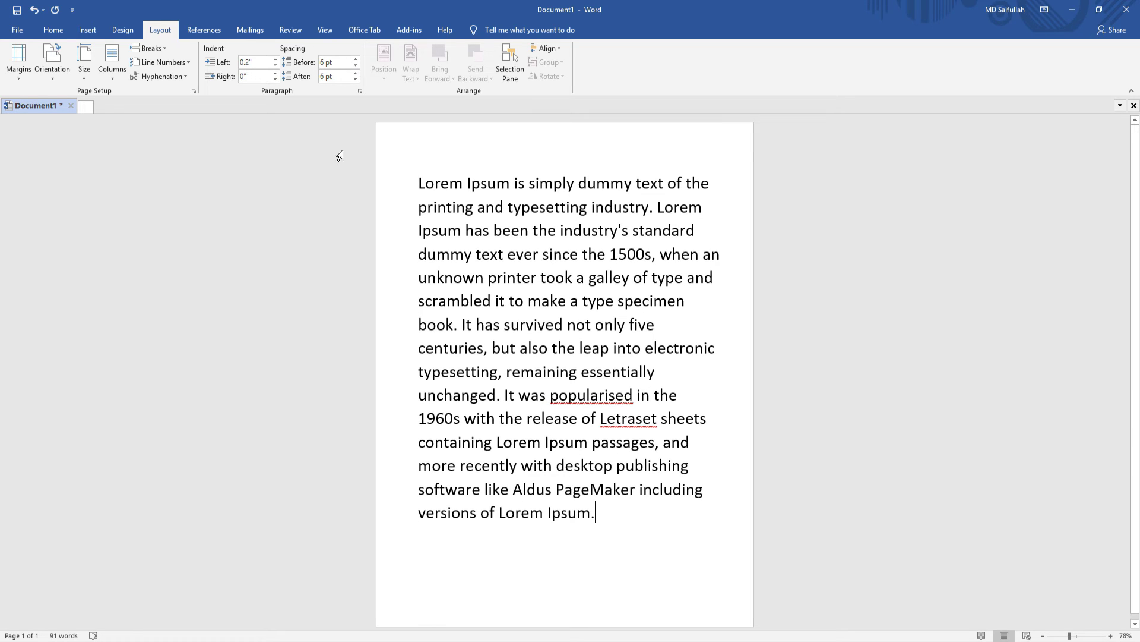
{"action": "double_click", "coordinate": [355, 79]}
{"action": "left_click", "coordinate": [355, 73]}
{"action": "left_click", "coordinate": [356, 73]}
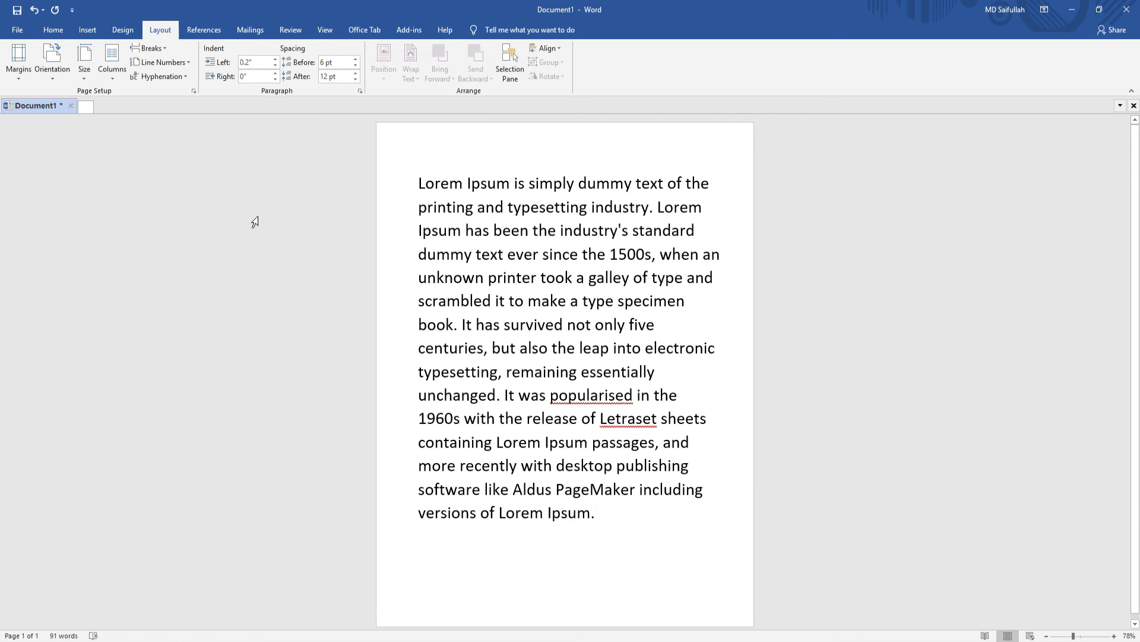
{"action": "left_click", "coordinate": [17, 30]}
{"action": "left_click", "coordinate": [40, 198]}
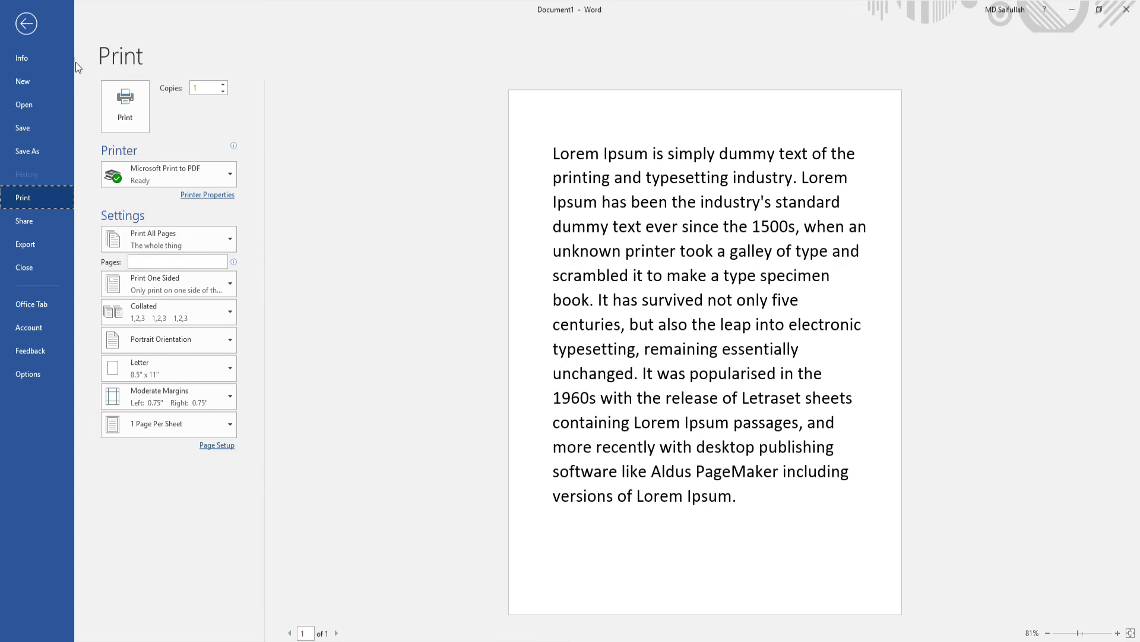
Leave Print preview and return to editing the document.
{"action": "left_click", "coordinate": [26, 26]}
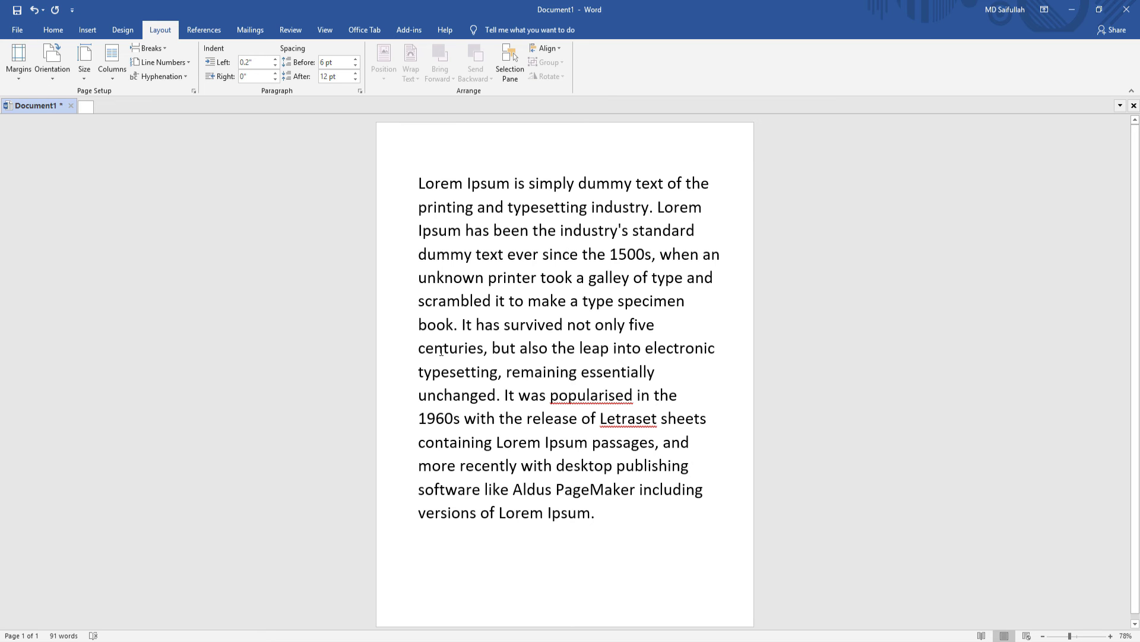